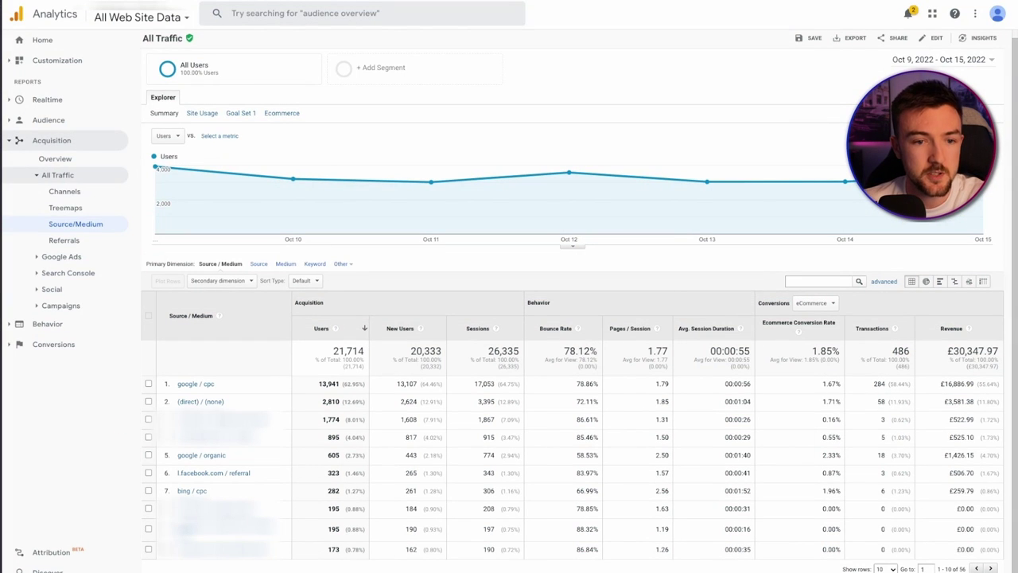
- Set the report's date range to Sep 16 – Oct 15, 2022, and mark the google / organic row to check its session duration, transactions and revenue
click(951, 62)
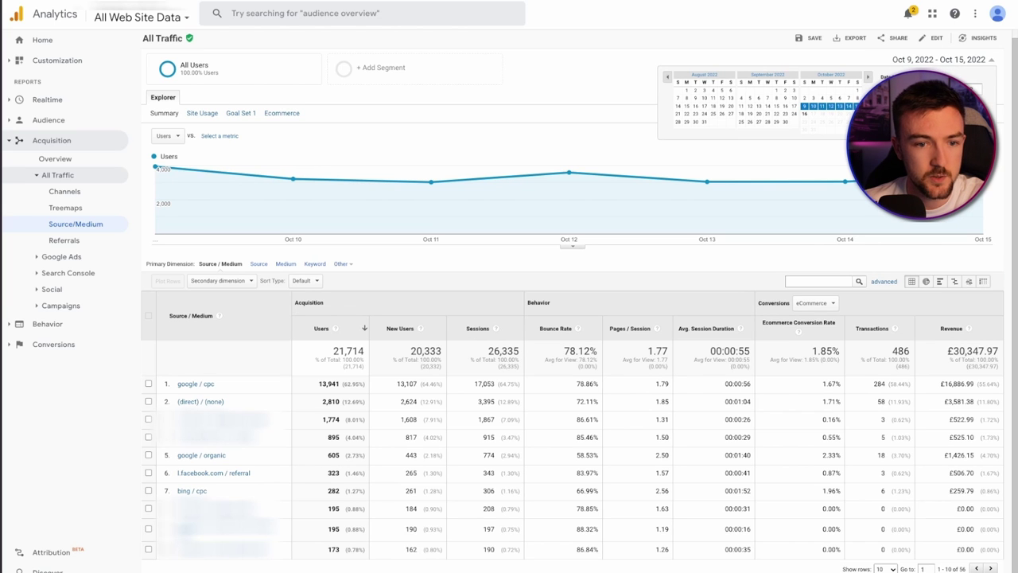
click(898, 128)
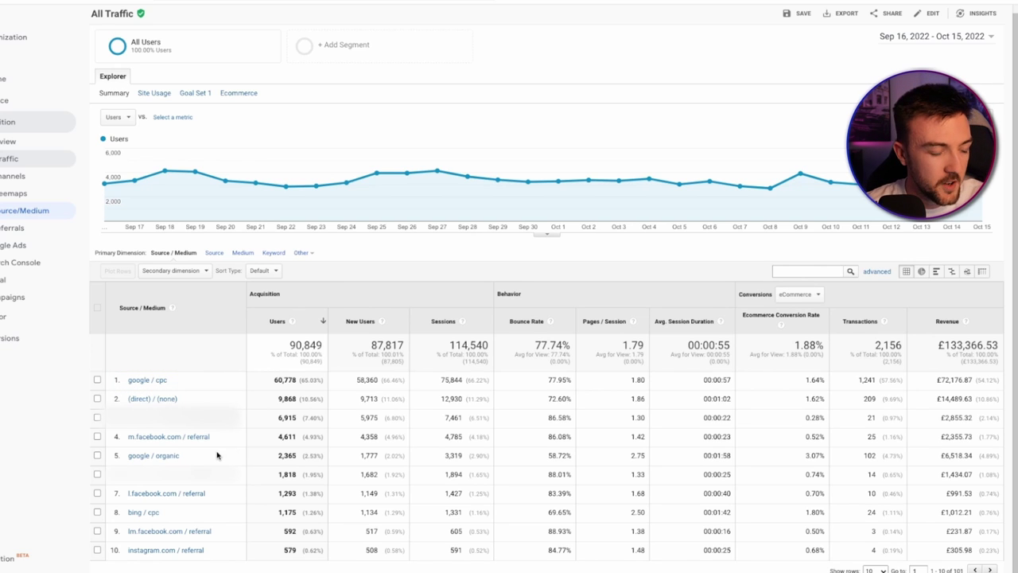
click(97, 455)
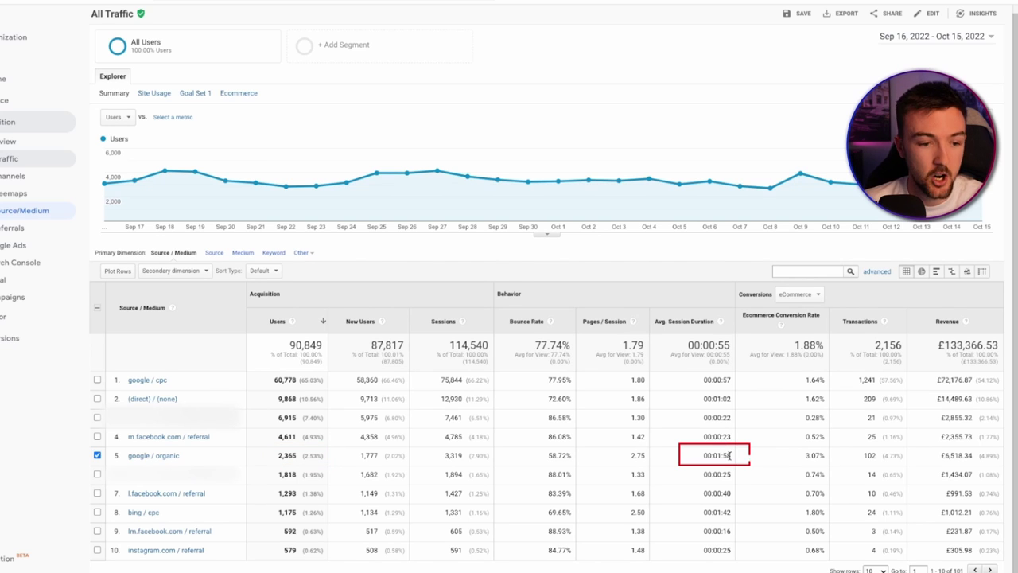
drag(729, 454, 703, 455)
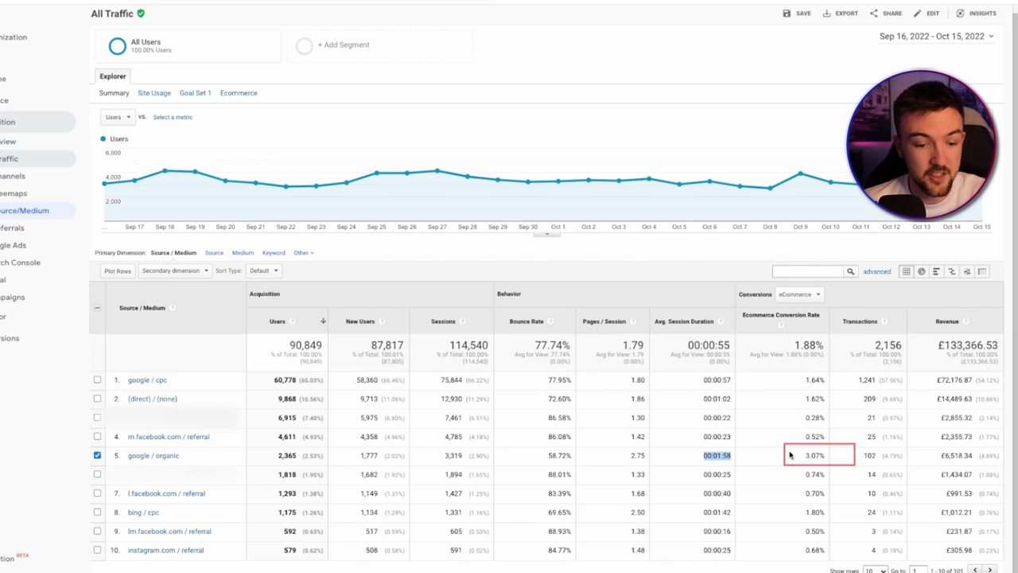
double_click(870, 455)
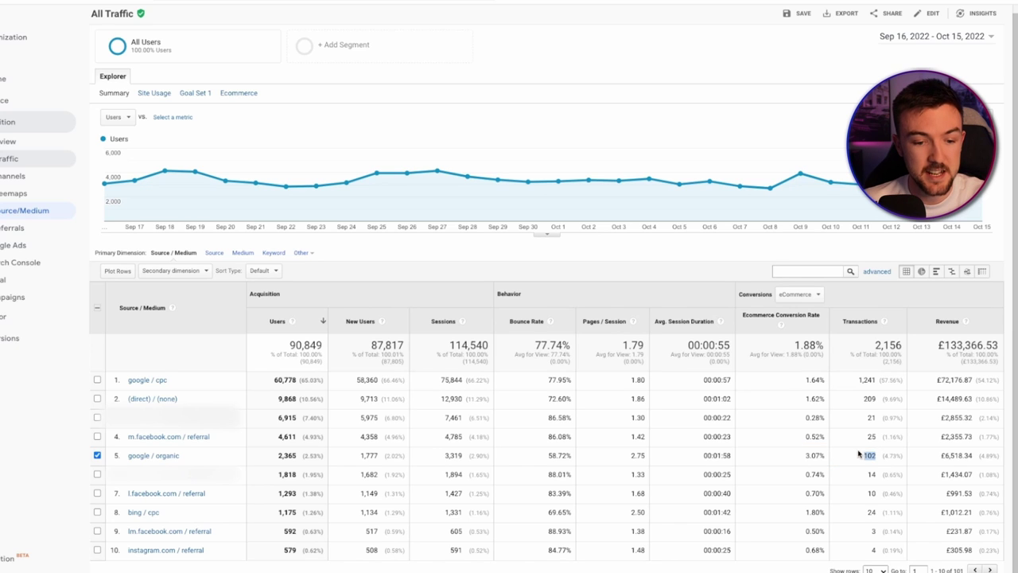
drag(941, 454, 994, 456)
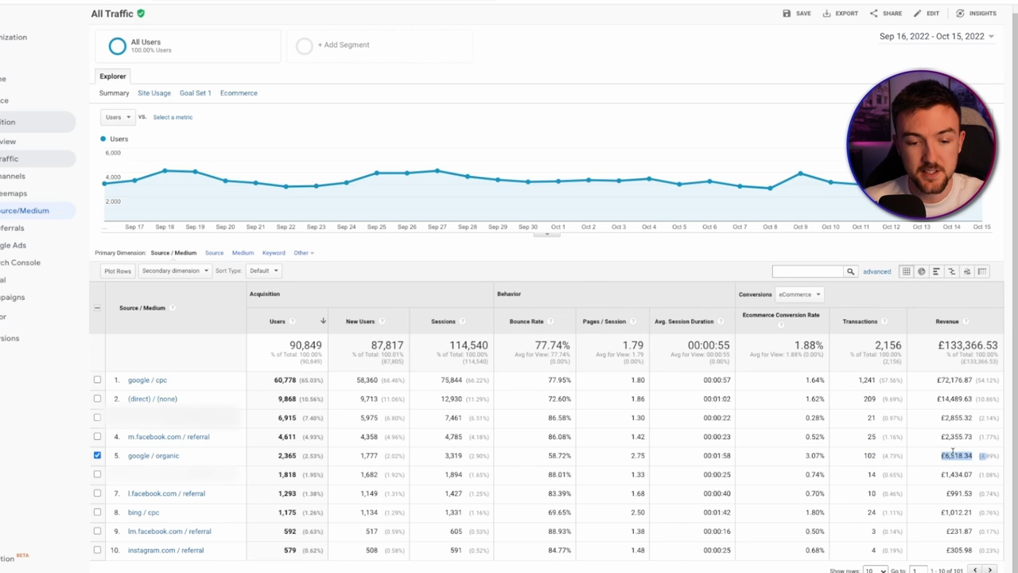
click(951, 451)
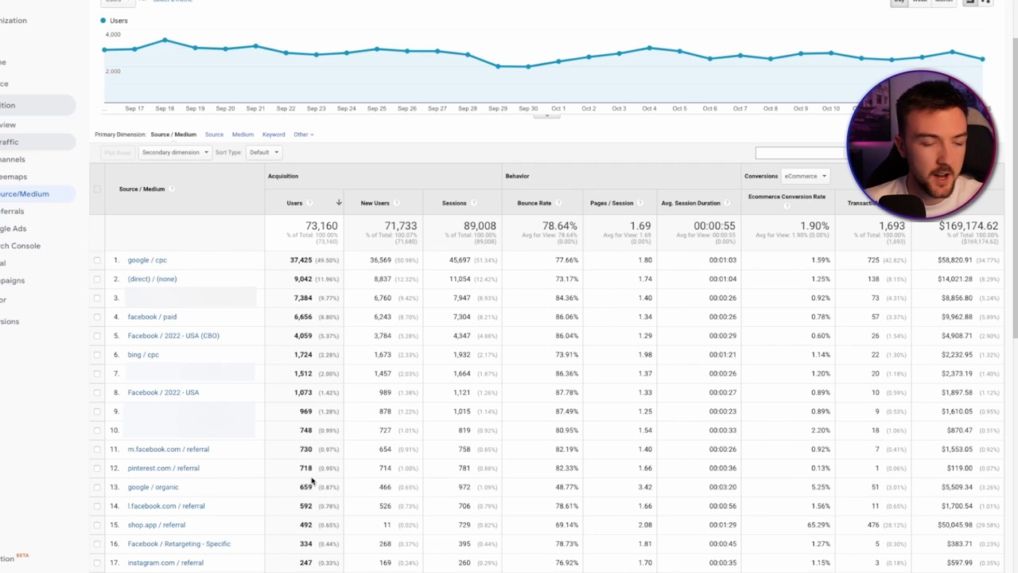
- Mark the google / organic row in the second store's dollar-based traffic report and examine its users, average session duration and revenue
click(97, 488)
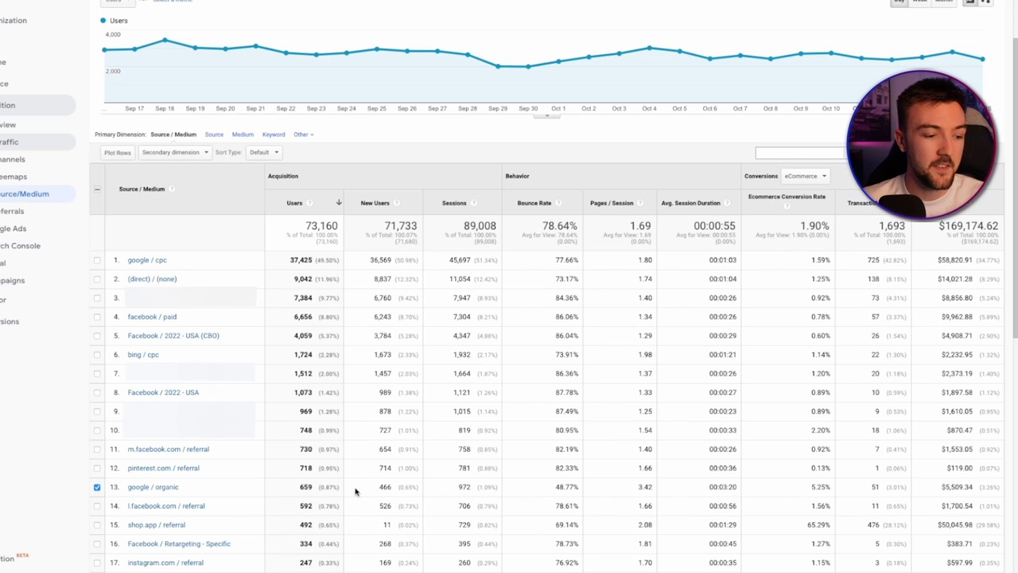
drag(294, 491, 315, 490)
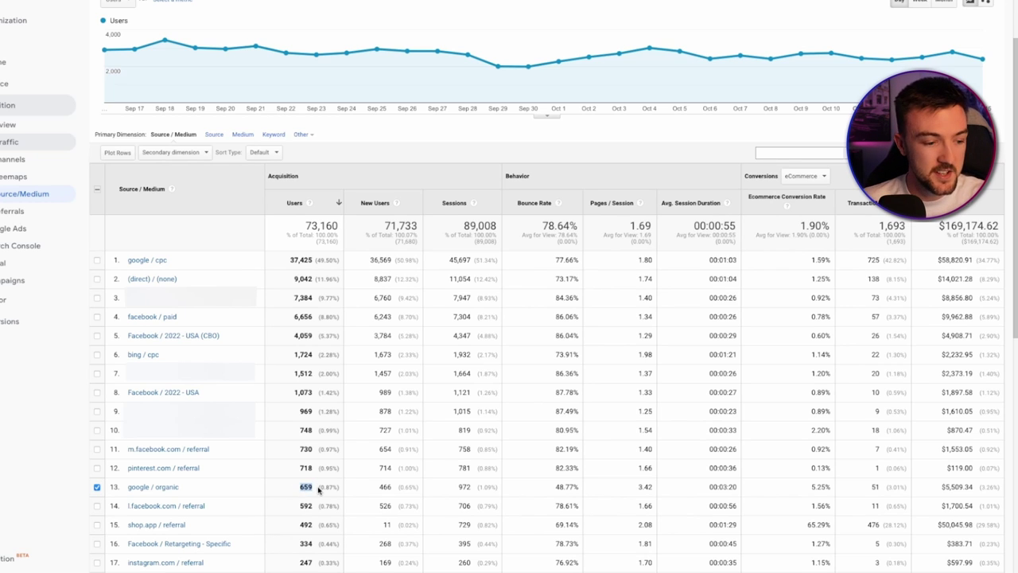
mouse_move(693, 488)
mouse_down()
mouse_move(733, 487)
mouse_move(708, 488)
mouse_up()
click(708, 489)
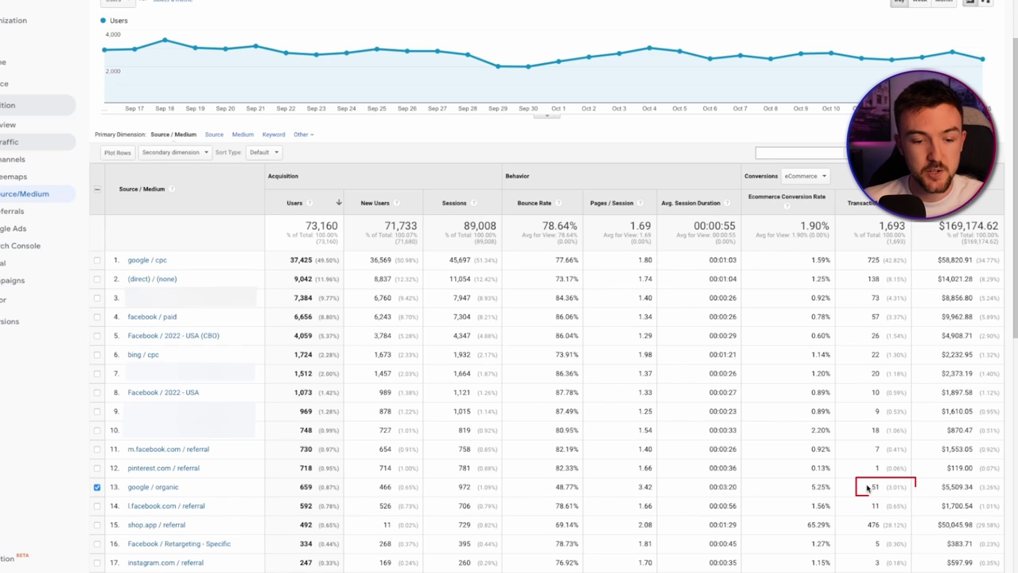
drag(941, 486, 966, 483)
click(966, 483)
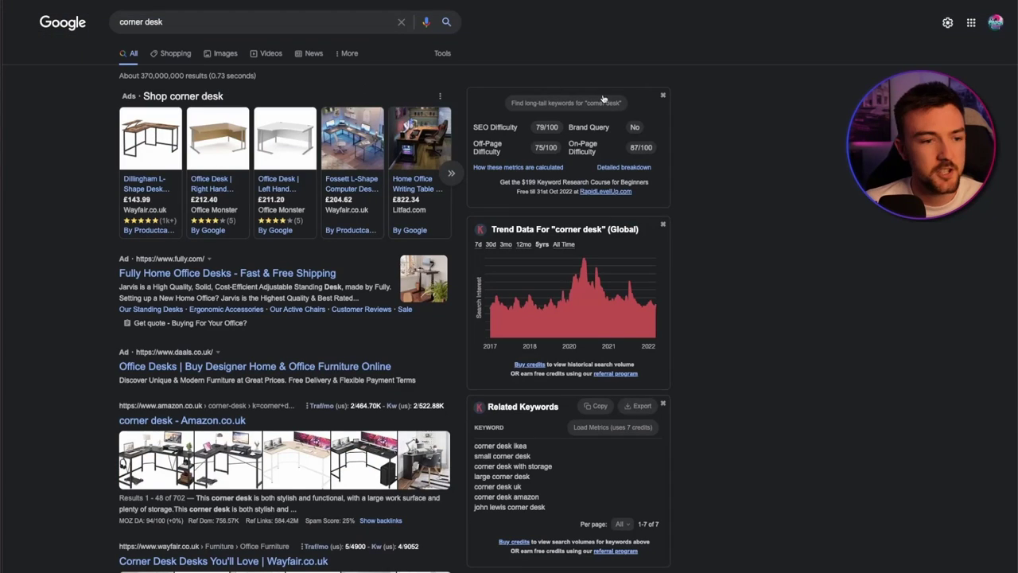
- Switch to the Google results for "corner desk", dismiss the keyword difficulty widget, and look through the Shopping listings
click(662, 95)
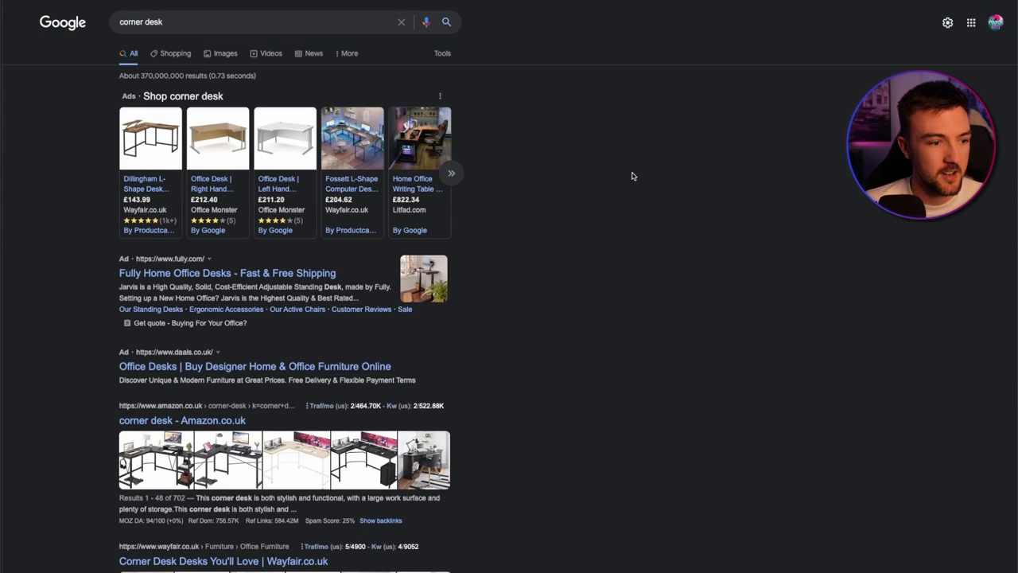
mouse_move(451, 172)
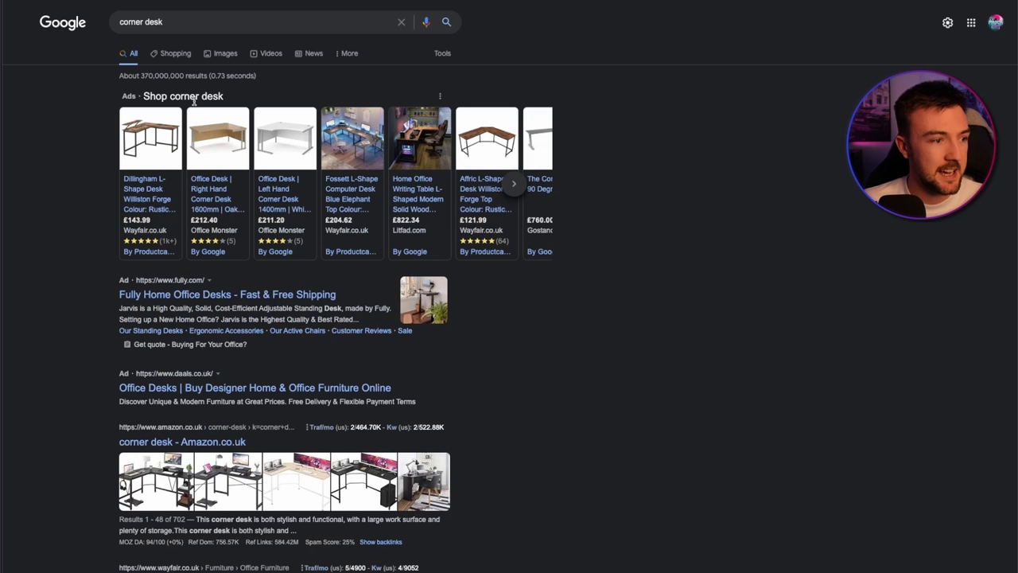
click(171, 53)
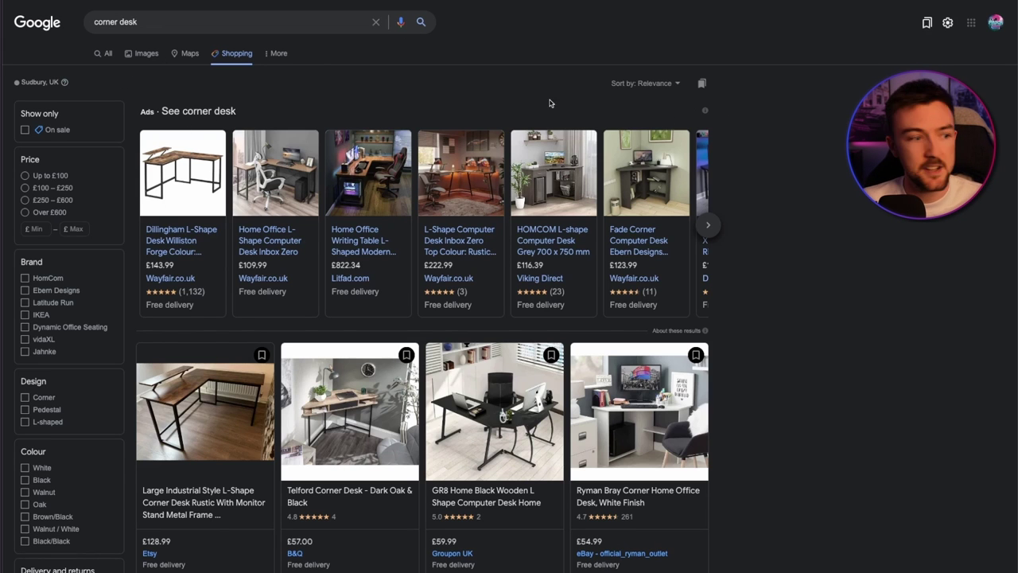
scroll(866, 268, down, 4)
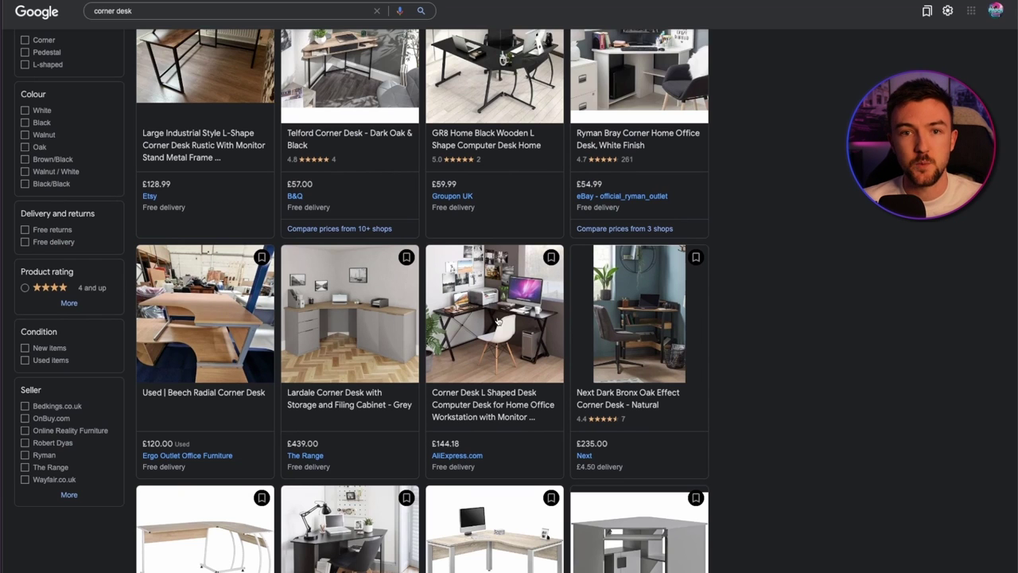
scroll(497, 321, up, 5)
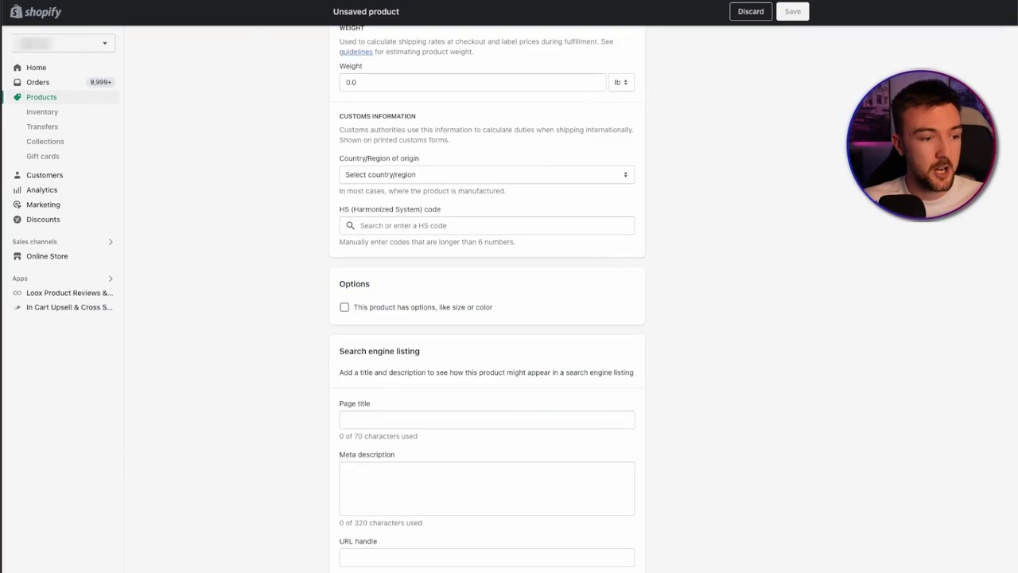
- Switch to Shopify's blank new product form and examine its search engine listing section
scroll(275, 217, up, 15)
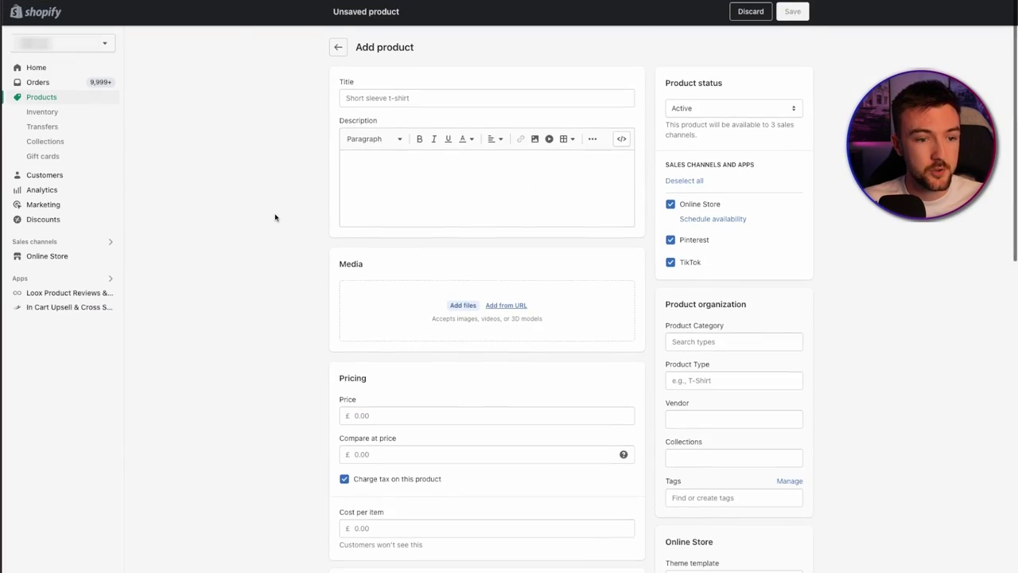
scroll(314, 419, down, 15)
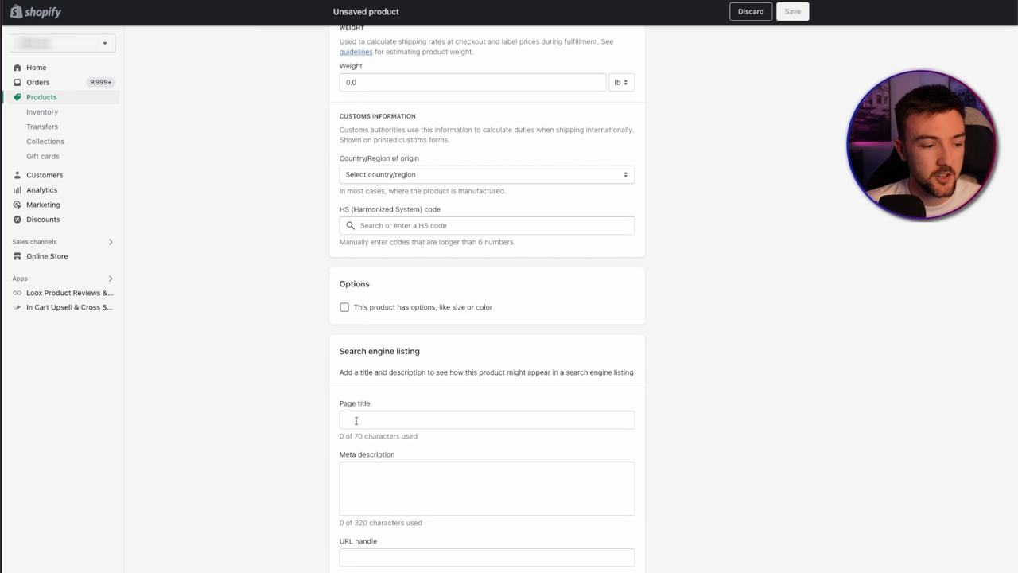
drag(330, 350, 397, 457)
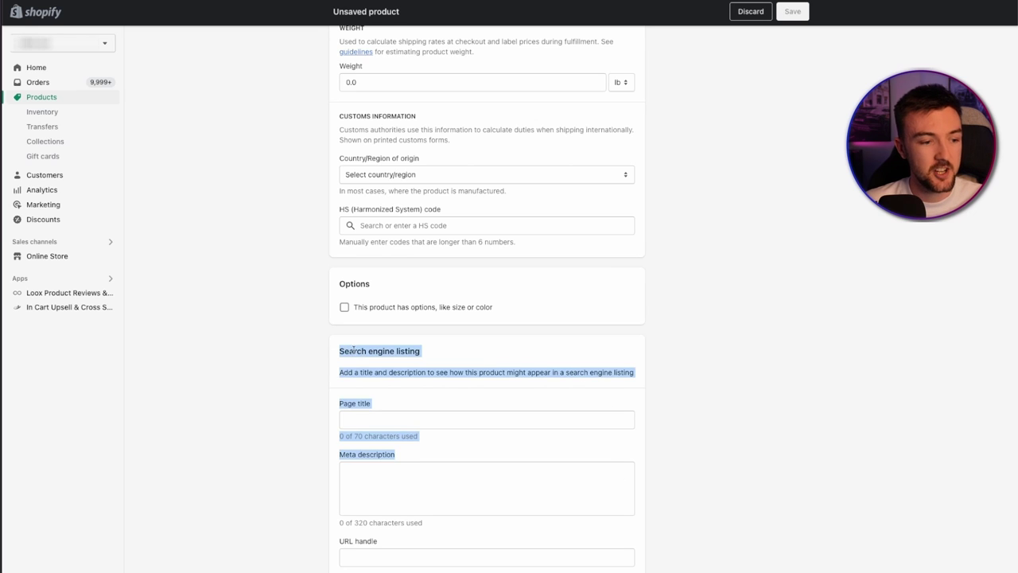
click(350, 348)
drag(347, 349, 584, 430)
click(752, 415)
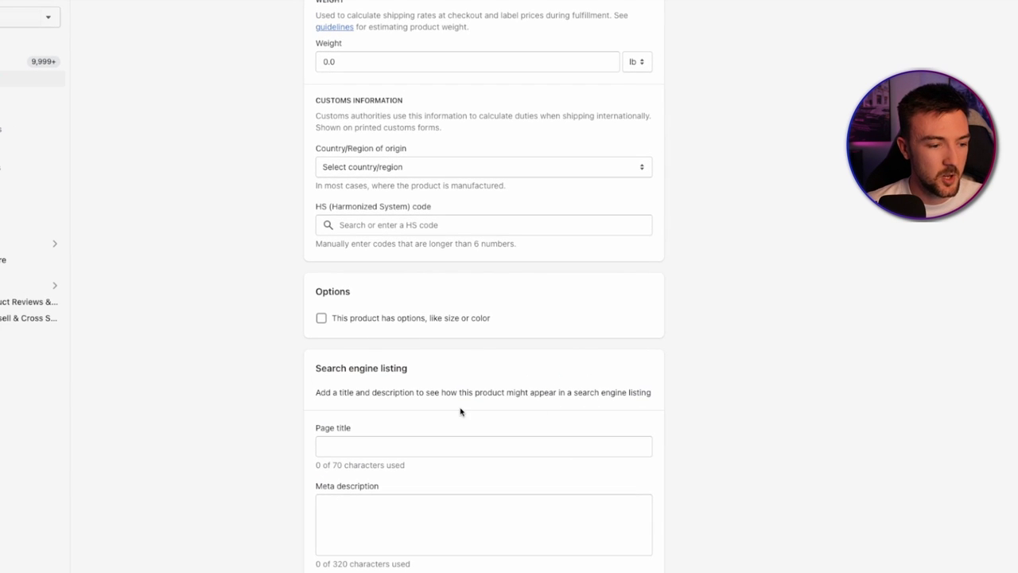
- Examine the empty page title and meta description fields, comparing them with the product's main title and description area
click(350, 444)
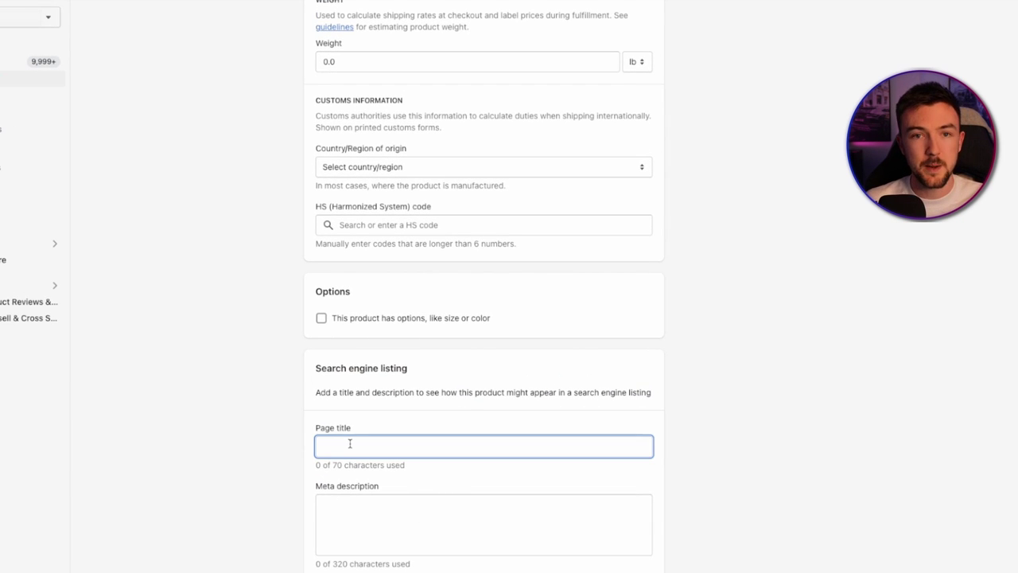
click(380, 501)
click(370, 442)
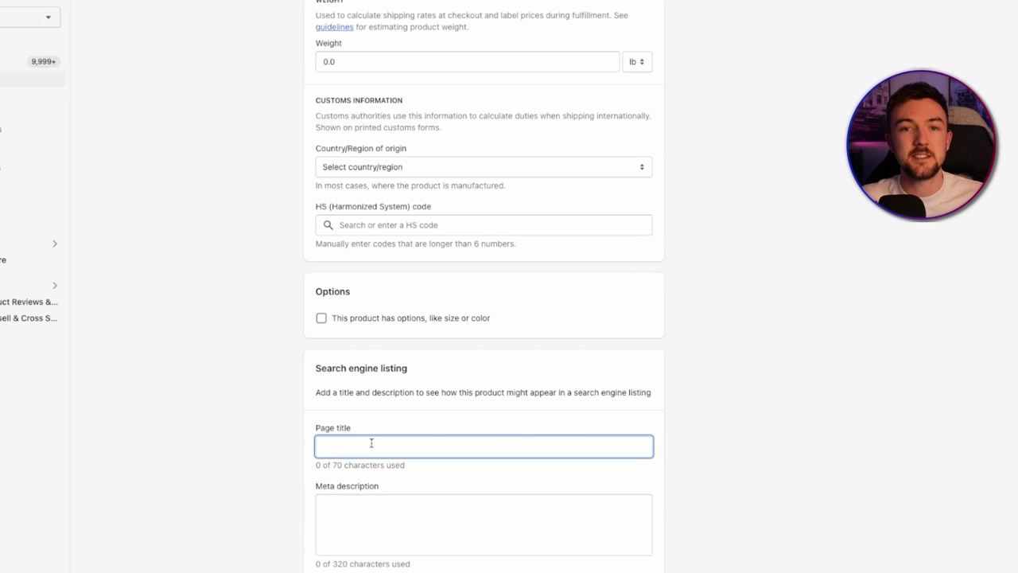
scroll(371, 442, up, 15)
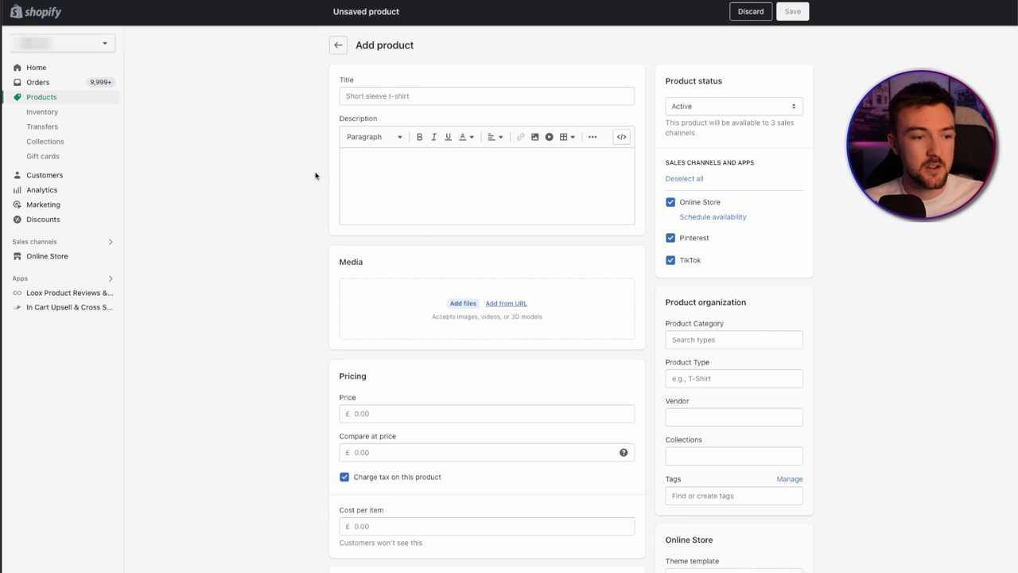
scroll(316, 176, down, 15)
click(372, 417)
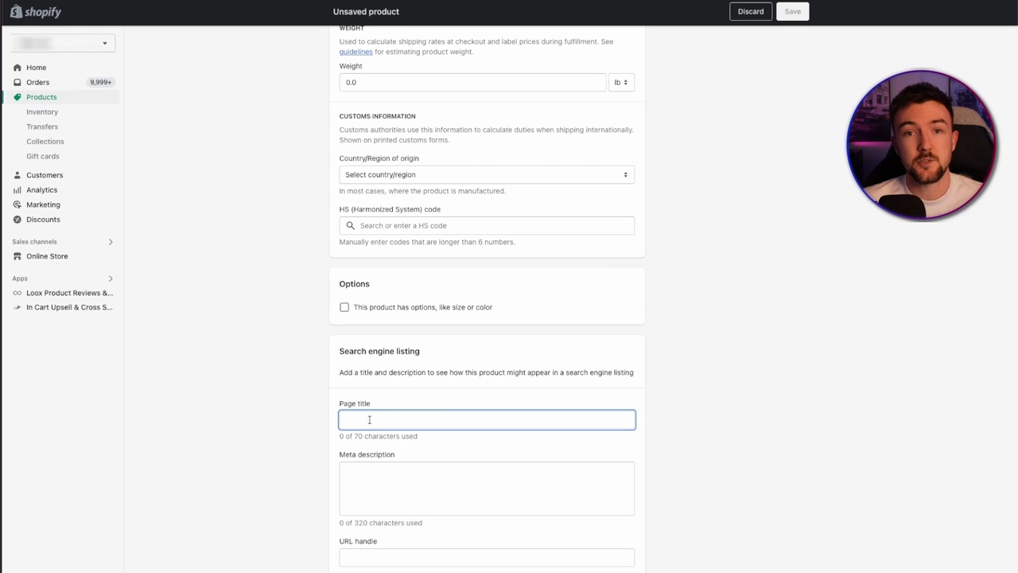
click(369, 487)
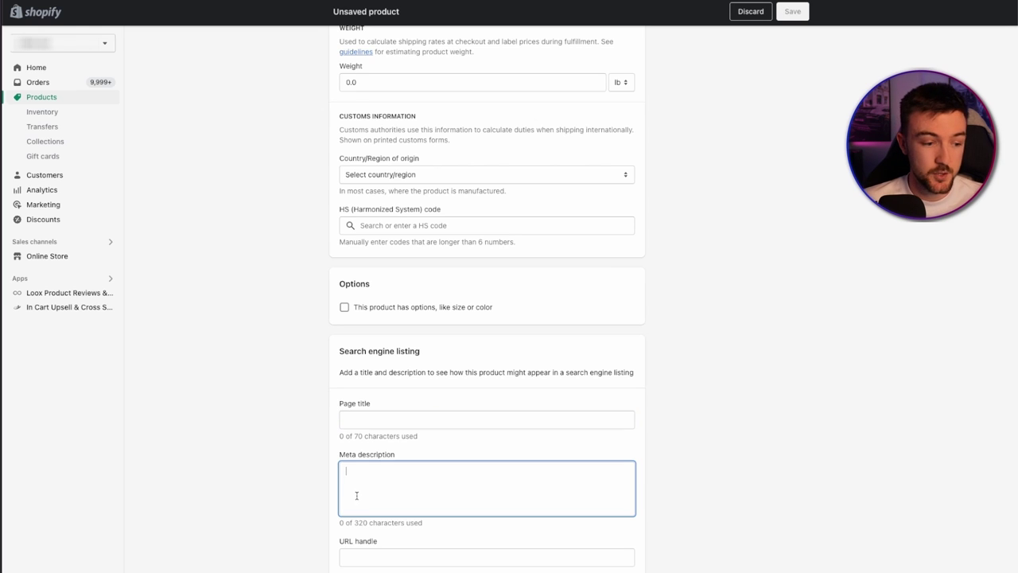
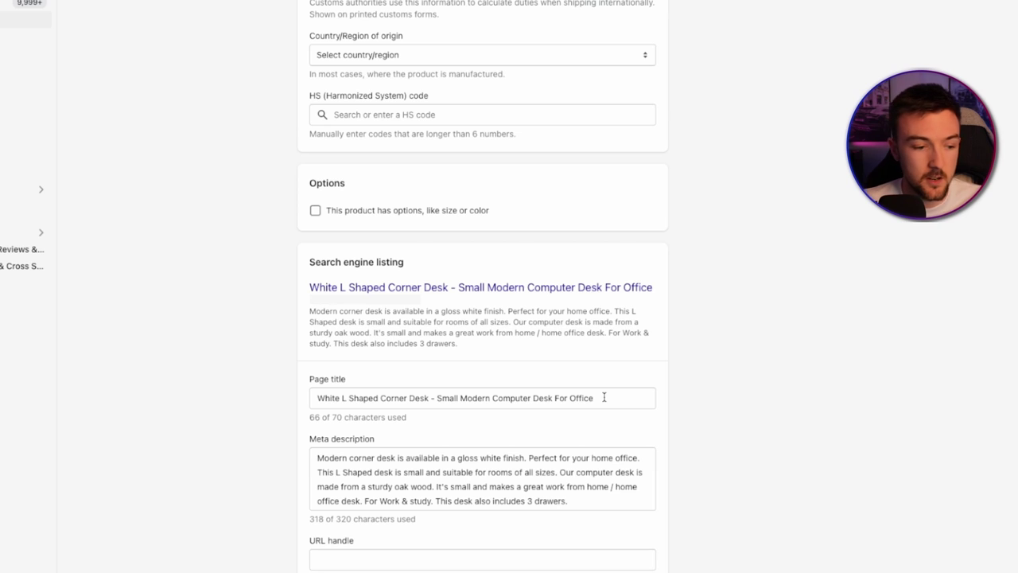
- Review the meta description text written for the white L shaped corner desk listing
drag(571, 473, 318, 451)
click(580, 503)
click(274, 474)
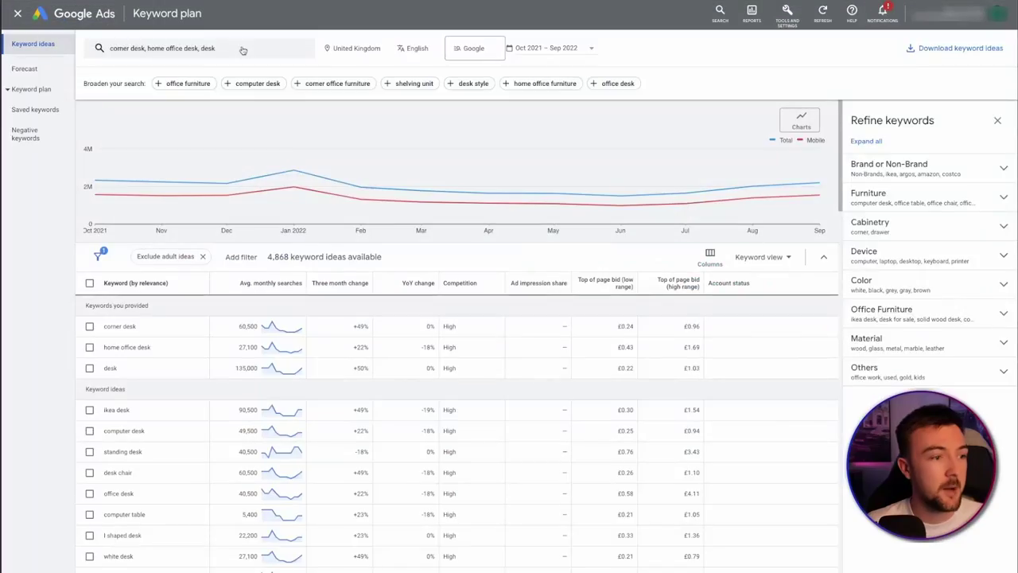
- Switch to Google Ads Keyword Planner and get keyword results for corner desk, home office desk and desk
click(243, 48)
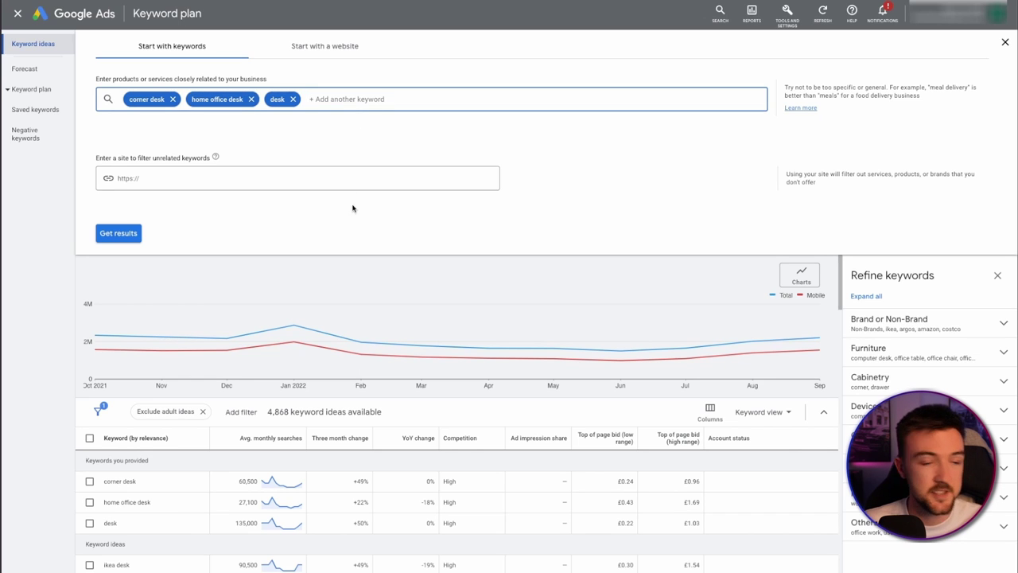
scroll(344, 234, down, 1)
scroll(344, 234, up, 1)
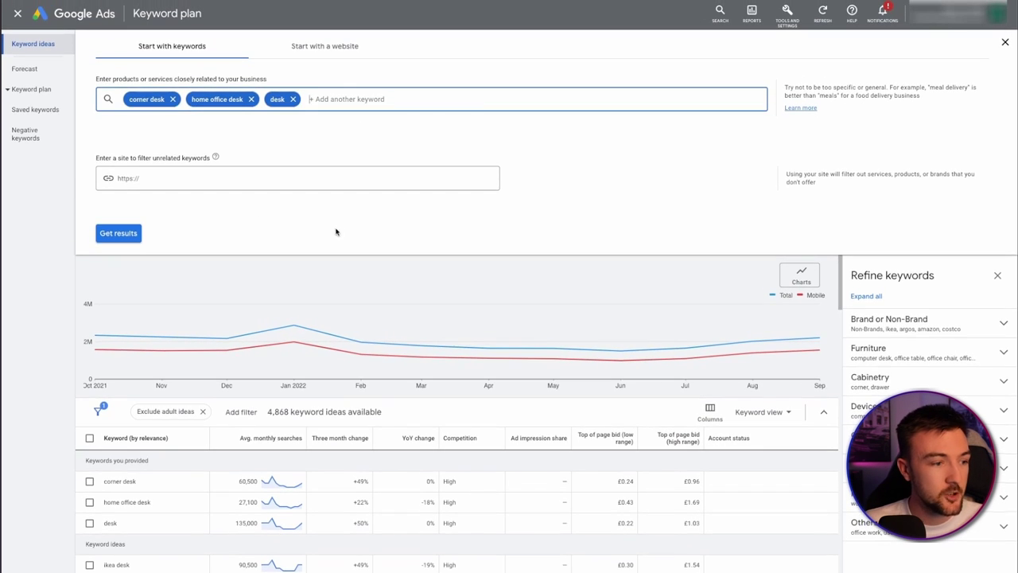
click(116, 231)
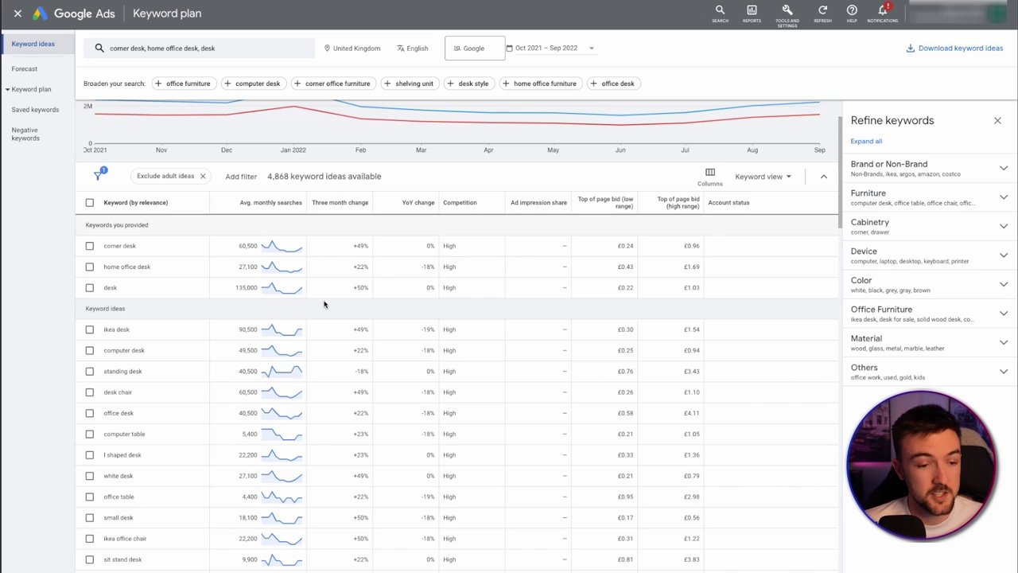
- Look through the keyword ideas and their average monthly searches, highlighting the "study desk" keyword
scroll(324, 303, down, 1)
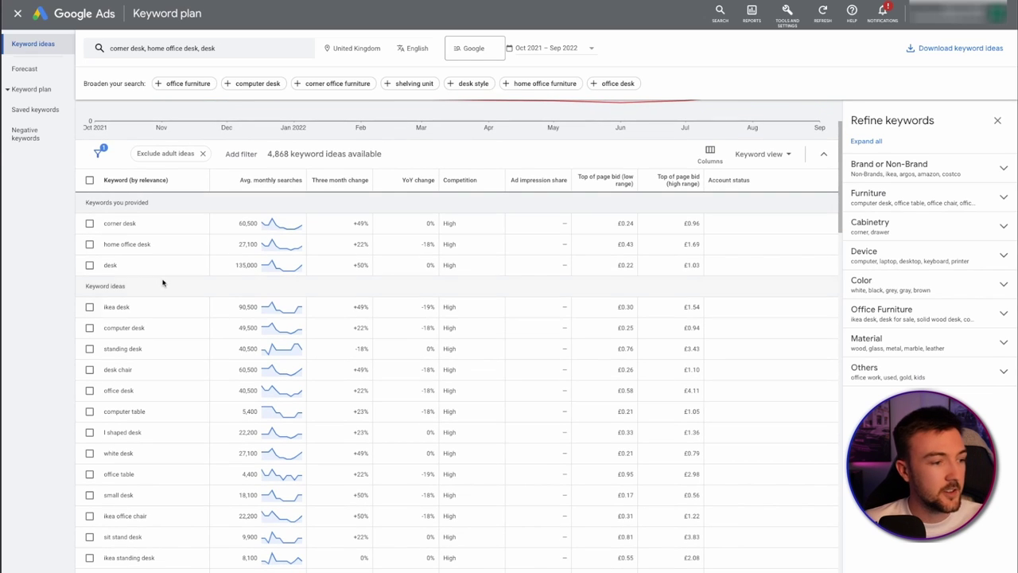
scroll(150, 255, down, 1)
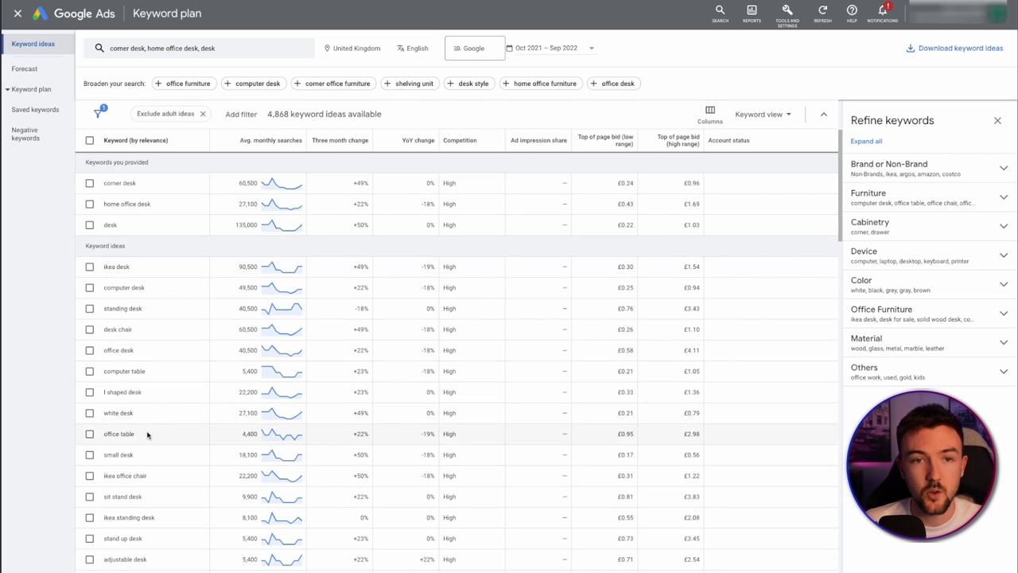
scroll(151, 432, down, 3)
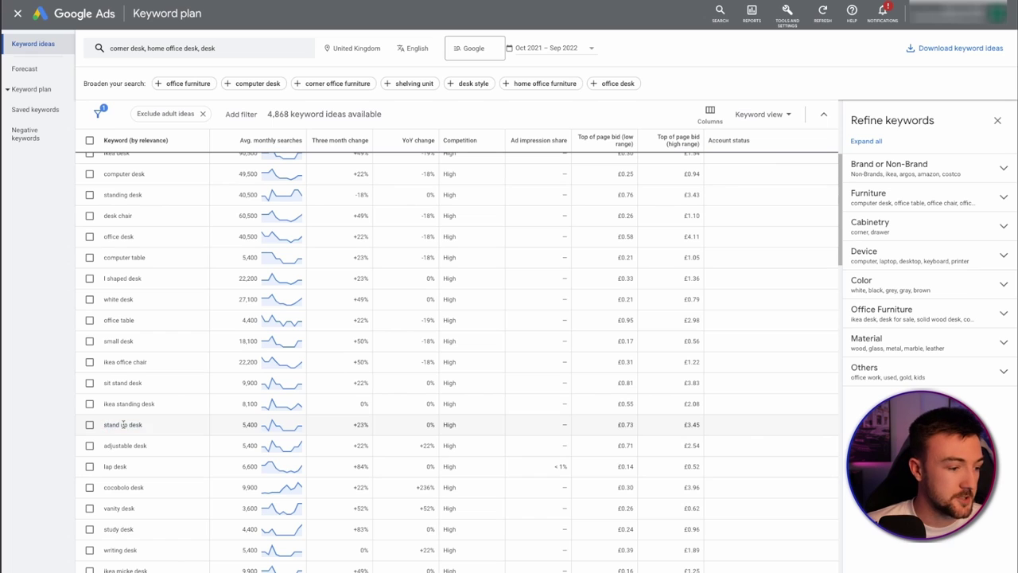
scroll(191, 448, down, 1)
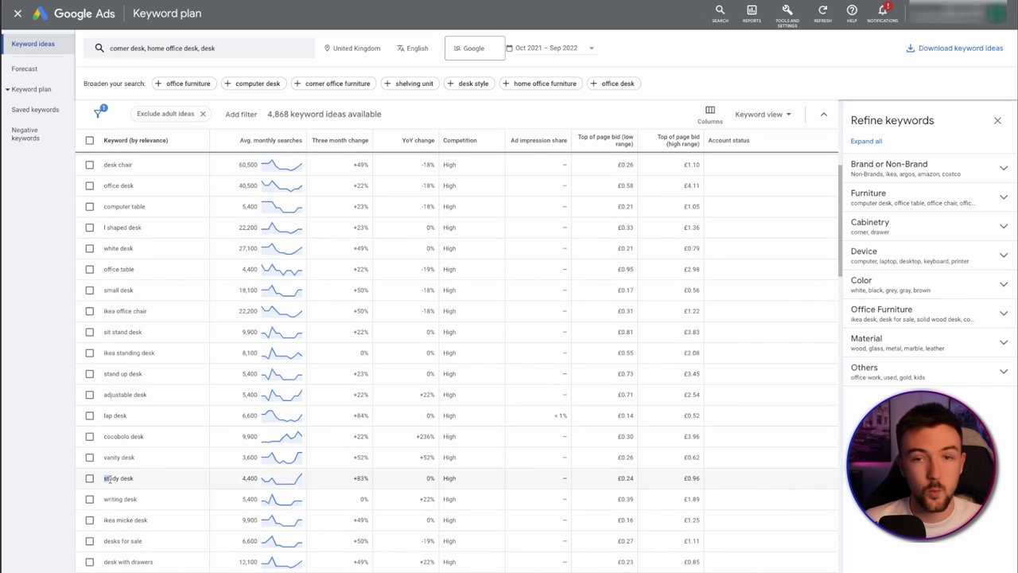
triple_click(109, 478)
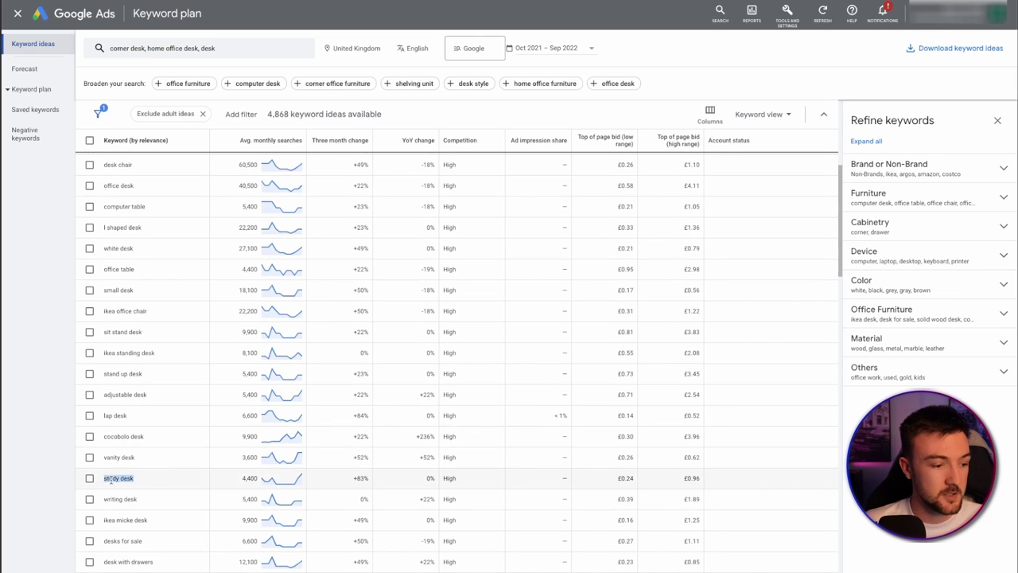
- Review the monthly searches for "study desk" and highlight the "desk with drawers" keyword, including its word "drawers"
double_click(248, 478)
triple_click(115, 477)
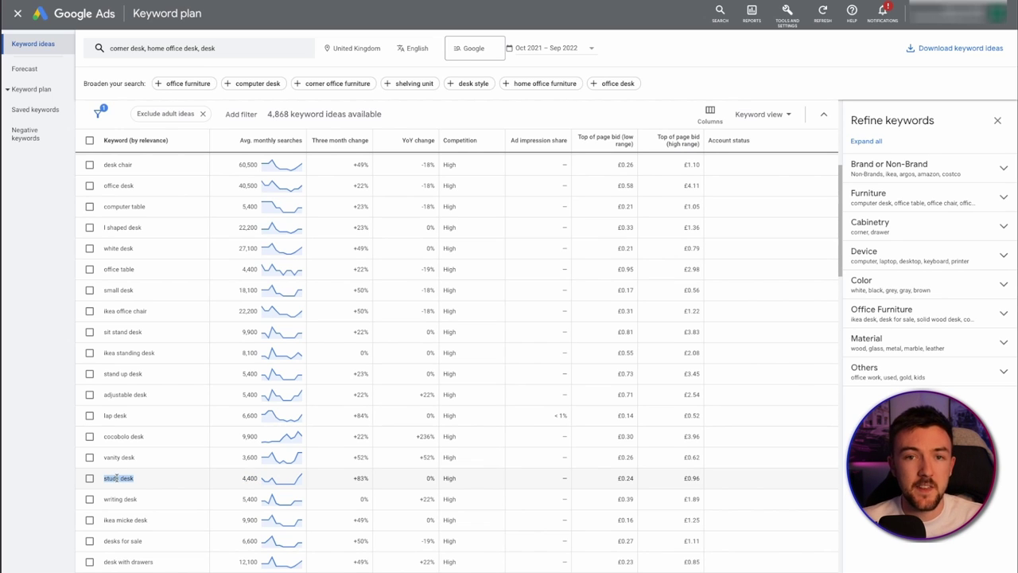
scroll(162, 515, down, 1)
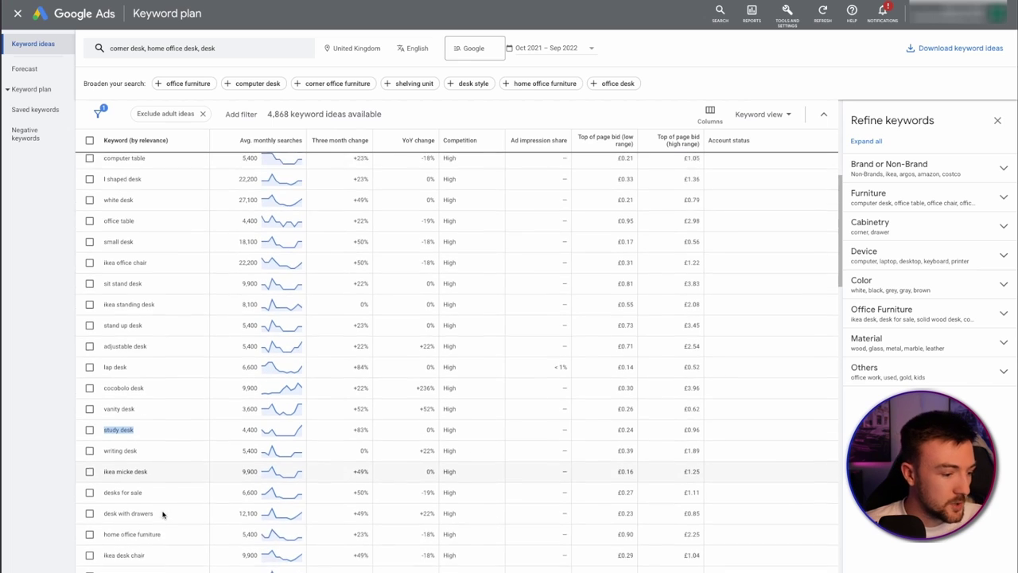
triple_click(142, 495)
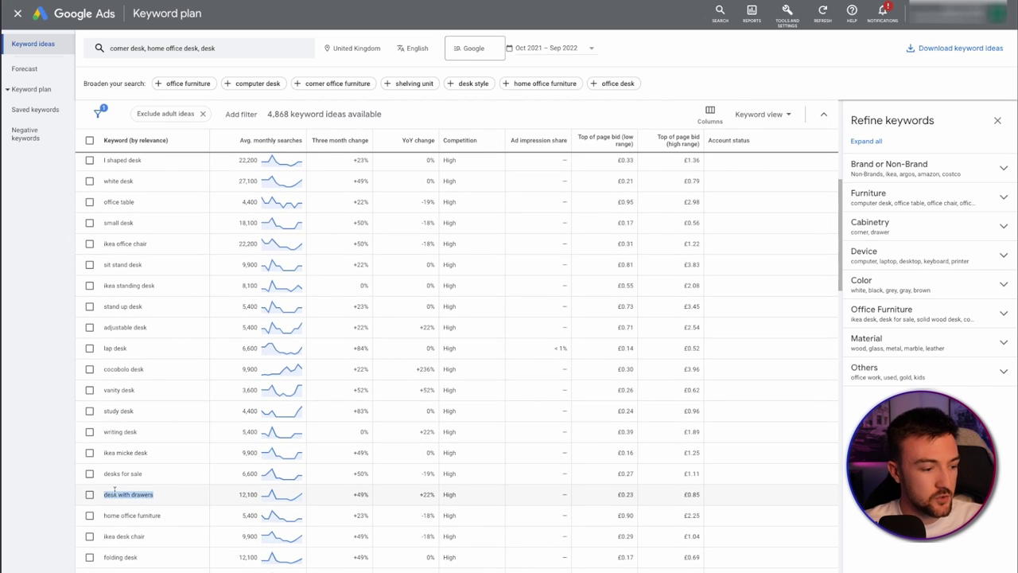
double_click(112, 494)
double_click(142, 494)
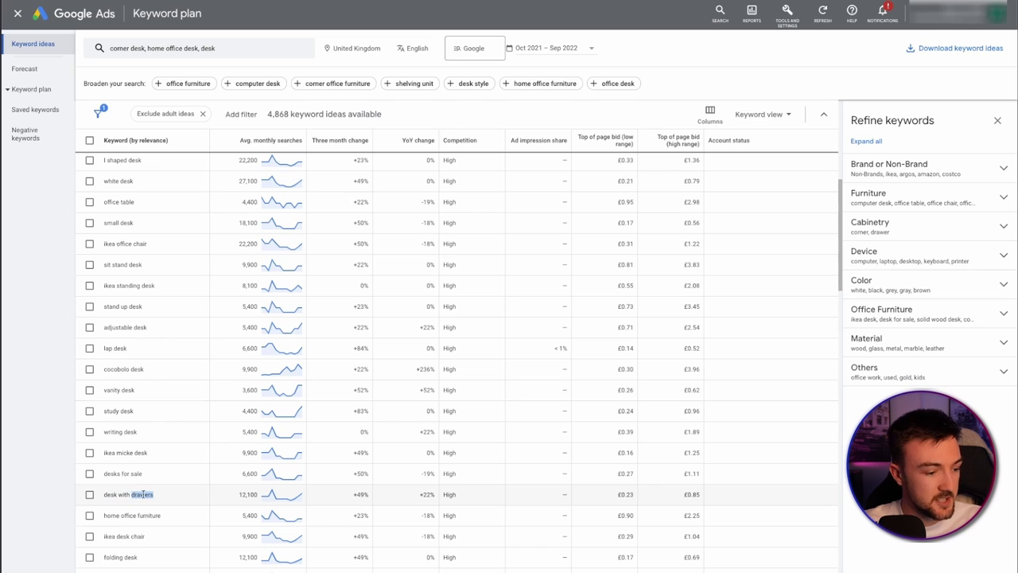
- Look further through the keyword ideas for more specific desk terms, highlighting the "best standing desk" keyword
scroll(143, 494, down, 1)
scroll(143, 494, down, 5)
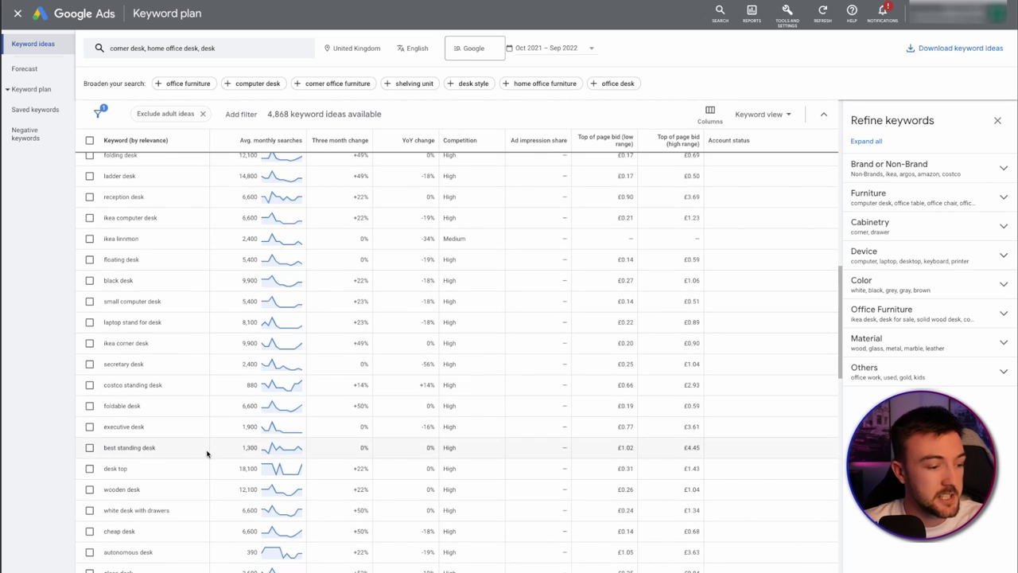
triple_click(114, 449)
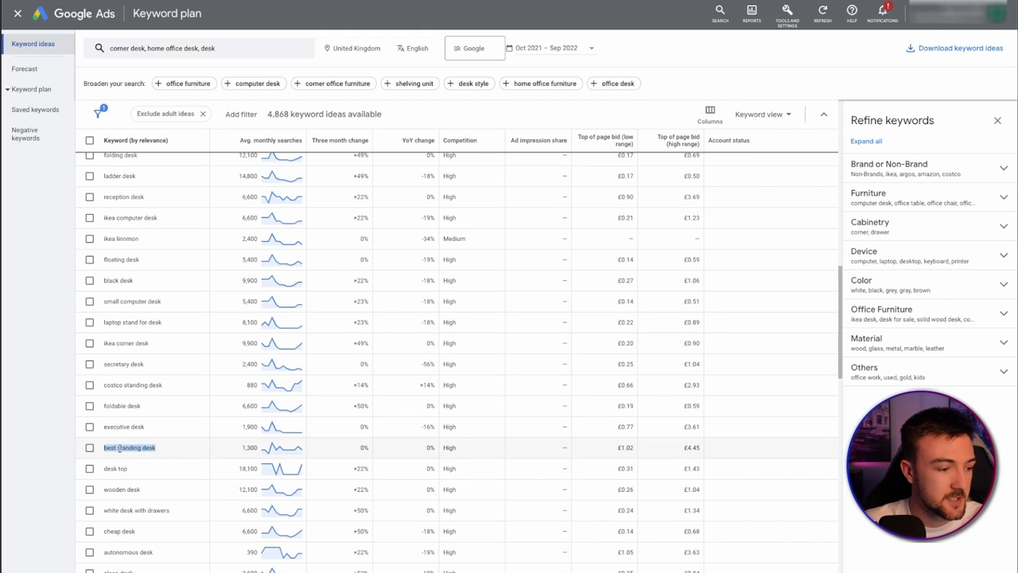
triple_click(116, 448)
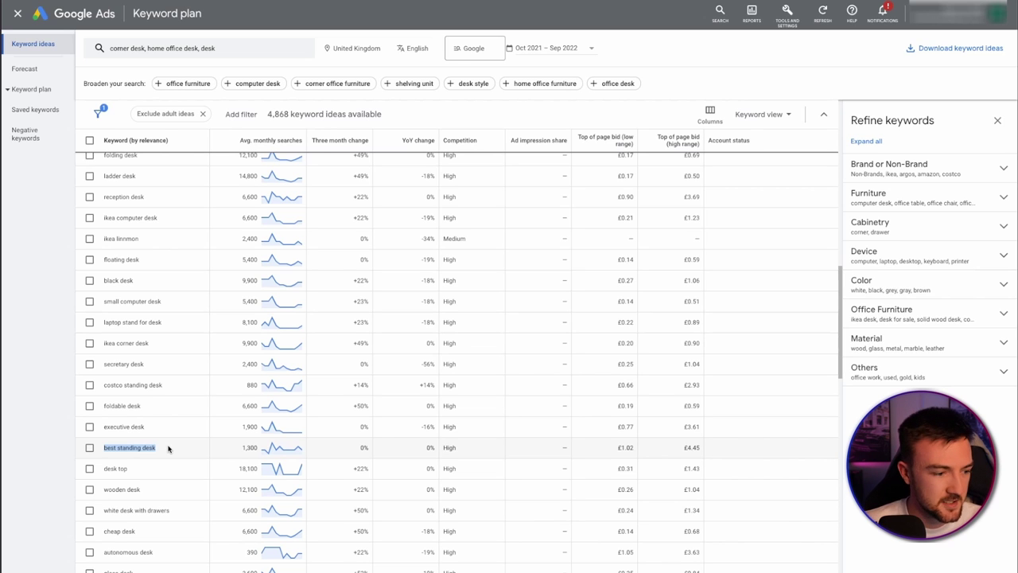
scroll(168, 449, down, 2)
scroll(168, 449, up, 15)
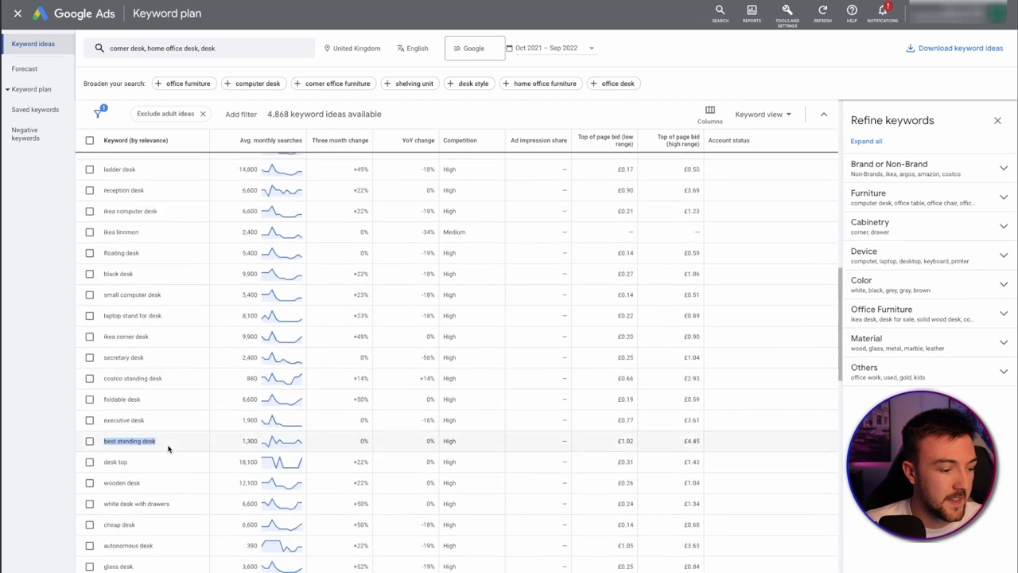
scroll(168, 448, down, 5)
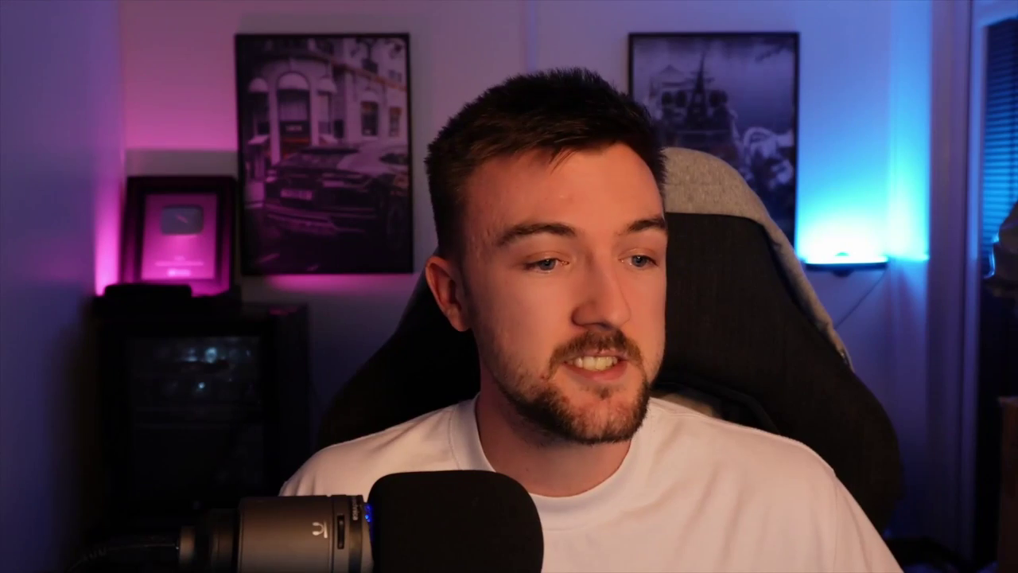